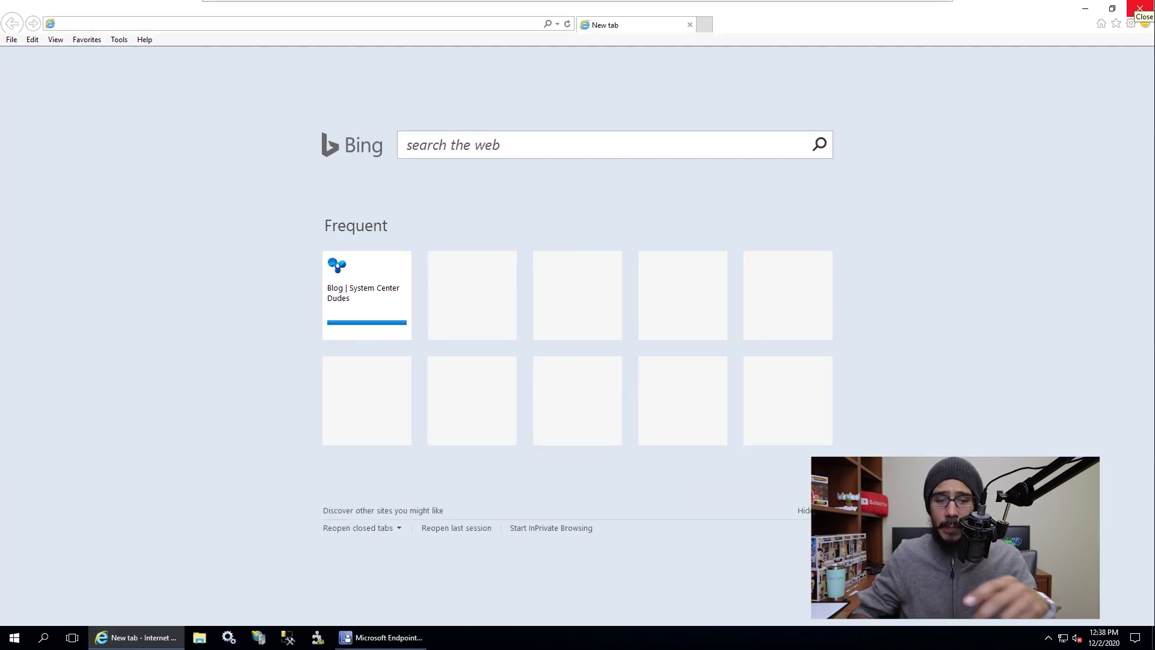
# Download EnableEarlyUpdateRing2010.exe from its pasted URL and save it to the Desktop.
pyautogui.write('https://go.microsoft.com/fwlink/?linkid=2099733')
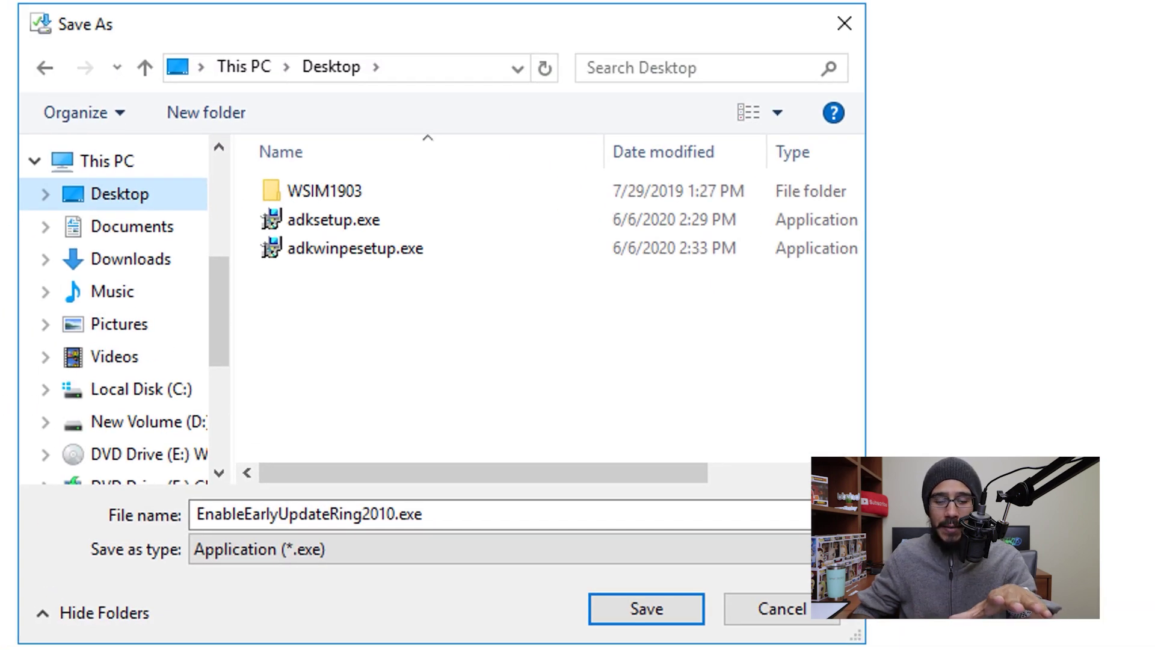
pyautogui.press('Return')
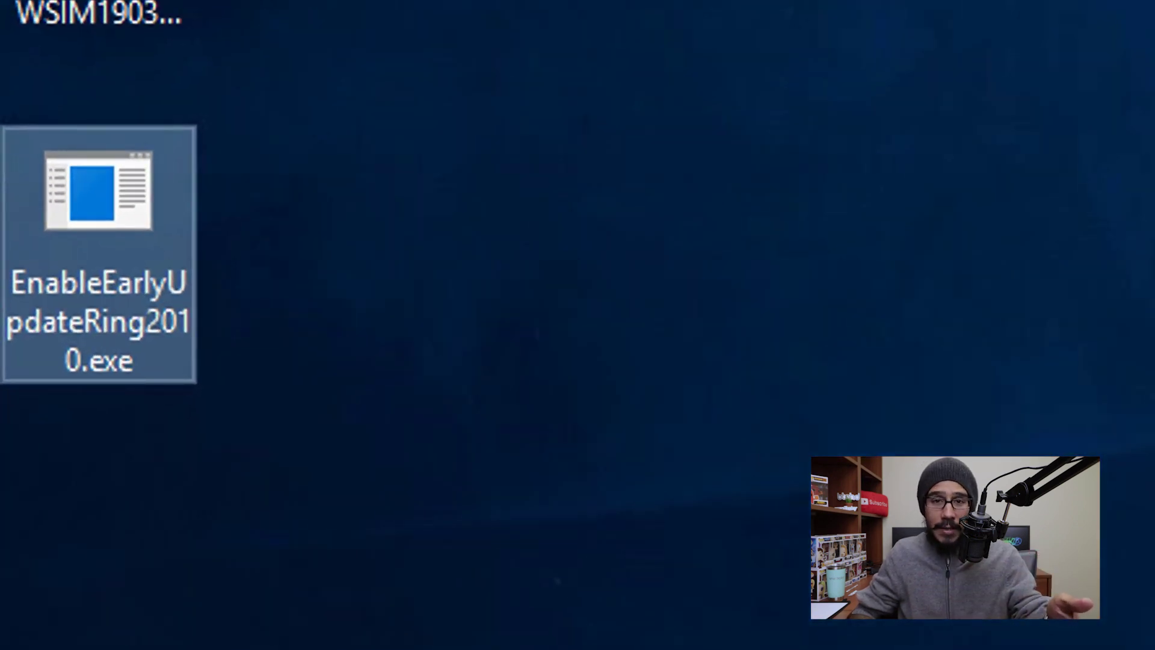
# Run EnableEarlyUpdateRing2010.exe and extract its files into the Desktop folder.
pyautogui.rightClick(116, 204)
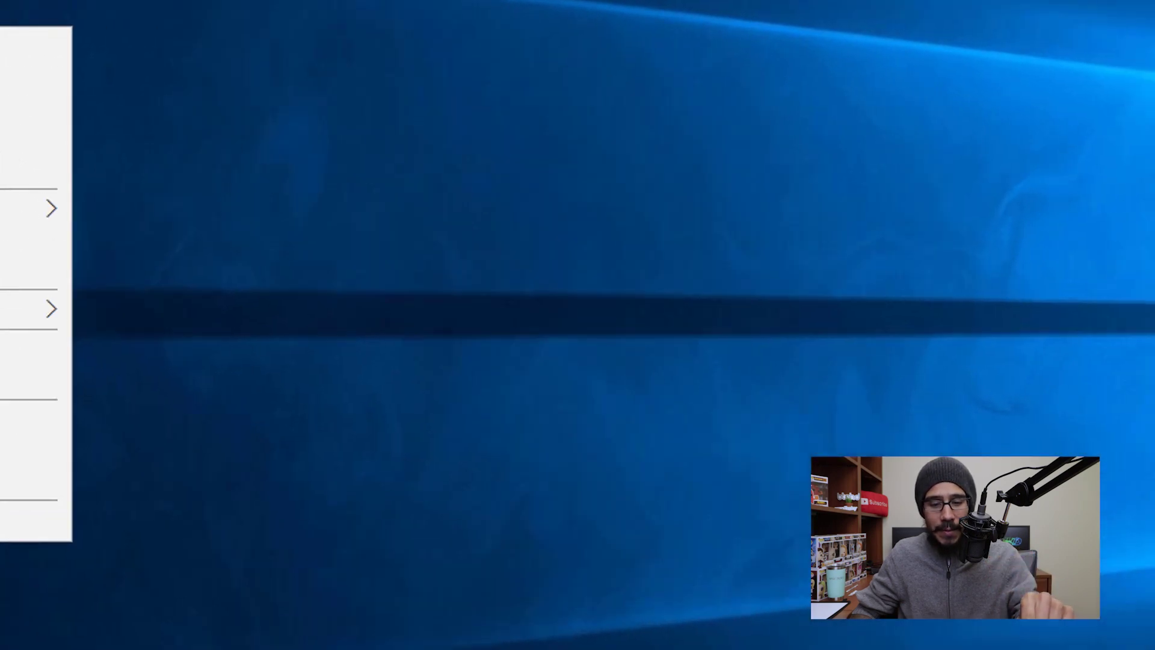
pyautogui.click(152, 70)
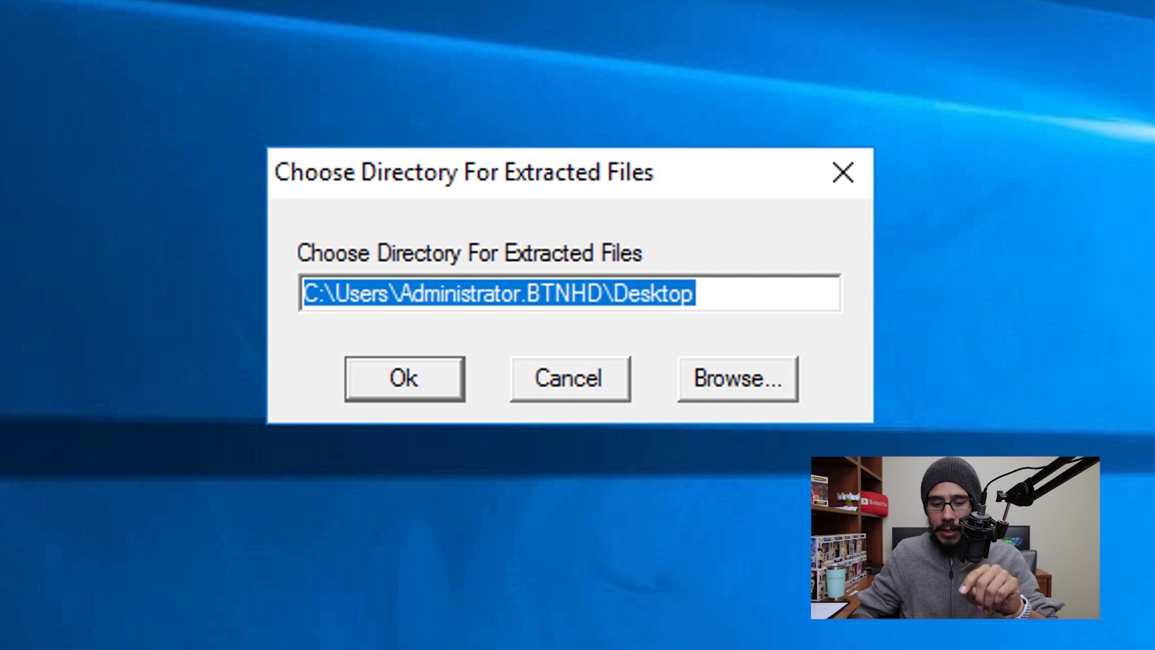
pyautogui.press('Return')
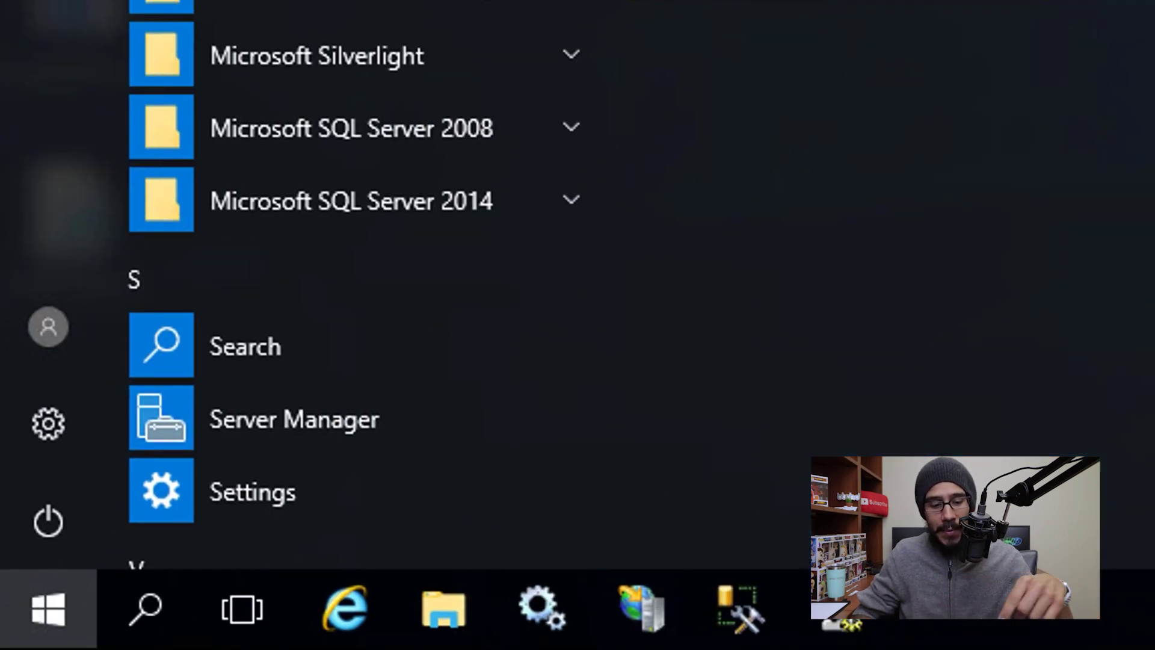
# Launch Windows PowerShell ISE as administrator from the Start menu.
pyautogui.write('powershell')
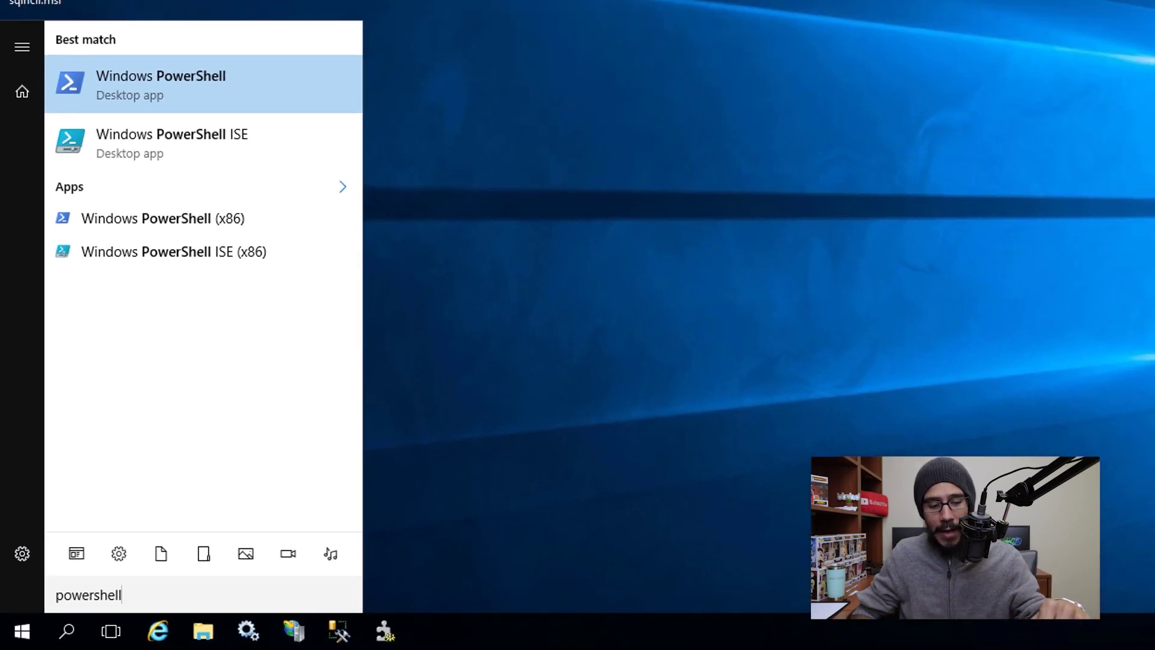
pyautogui.rightClick(188, 139)
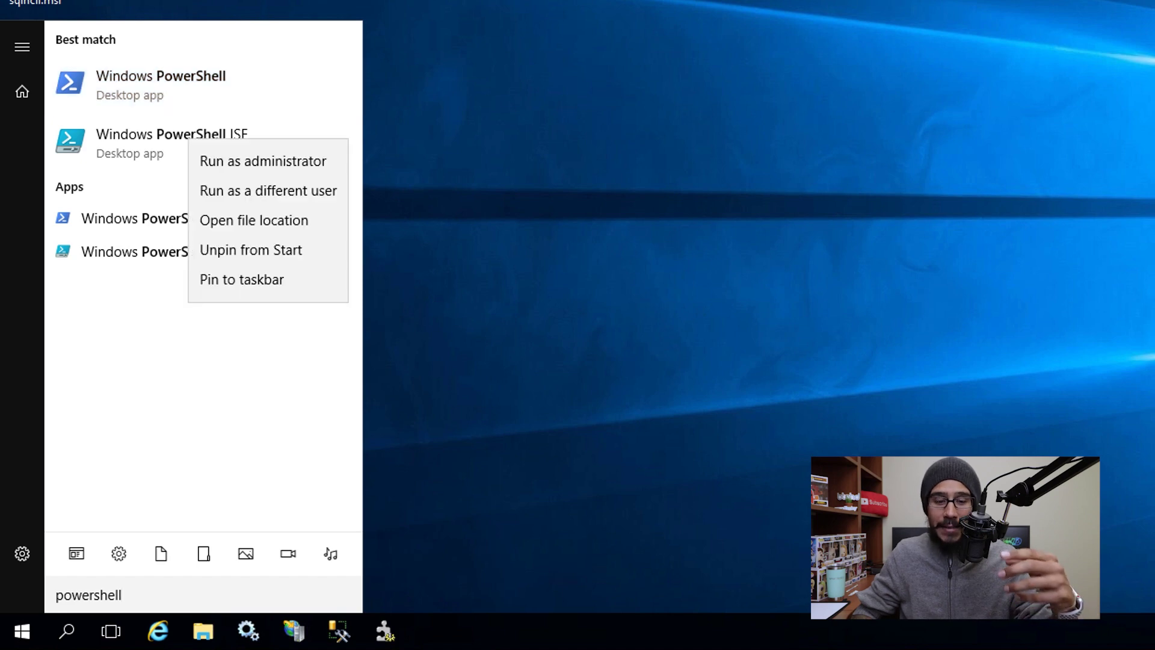
pyautogui.click(263, 162)
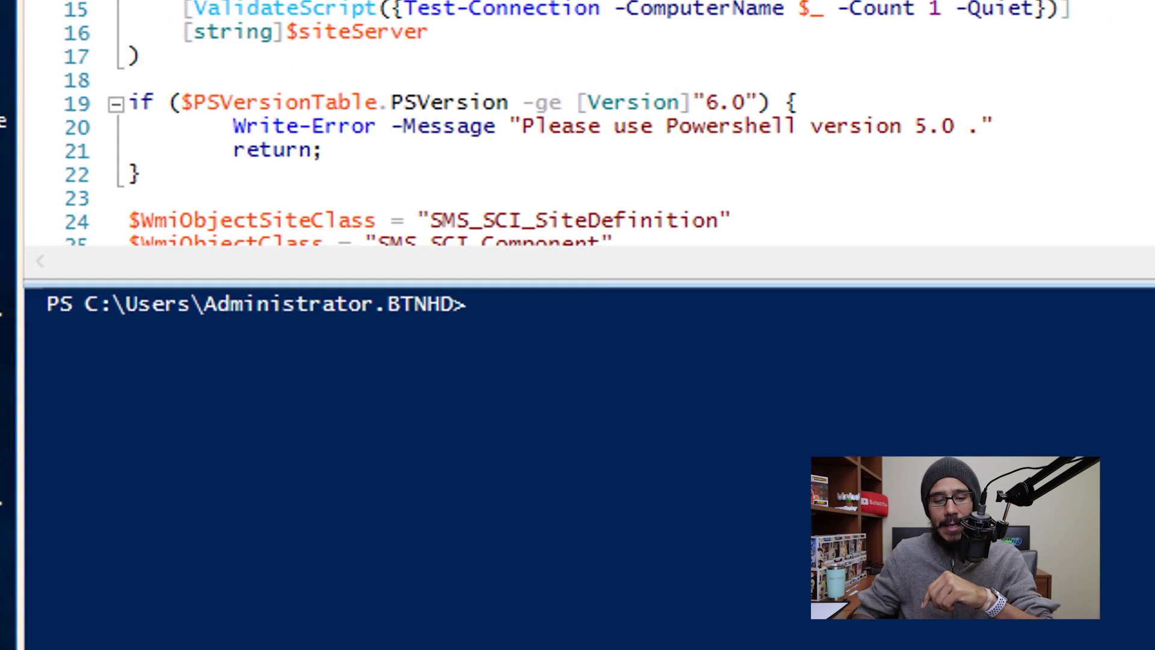
# Run enableearlyupdatering2010.ps1 with site server bj-sccm.btnhd.edu until it completes successfully.
pyautogui.press('F5')
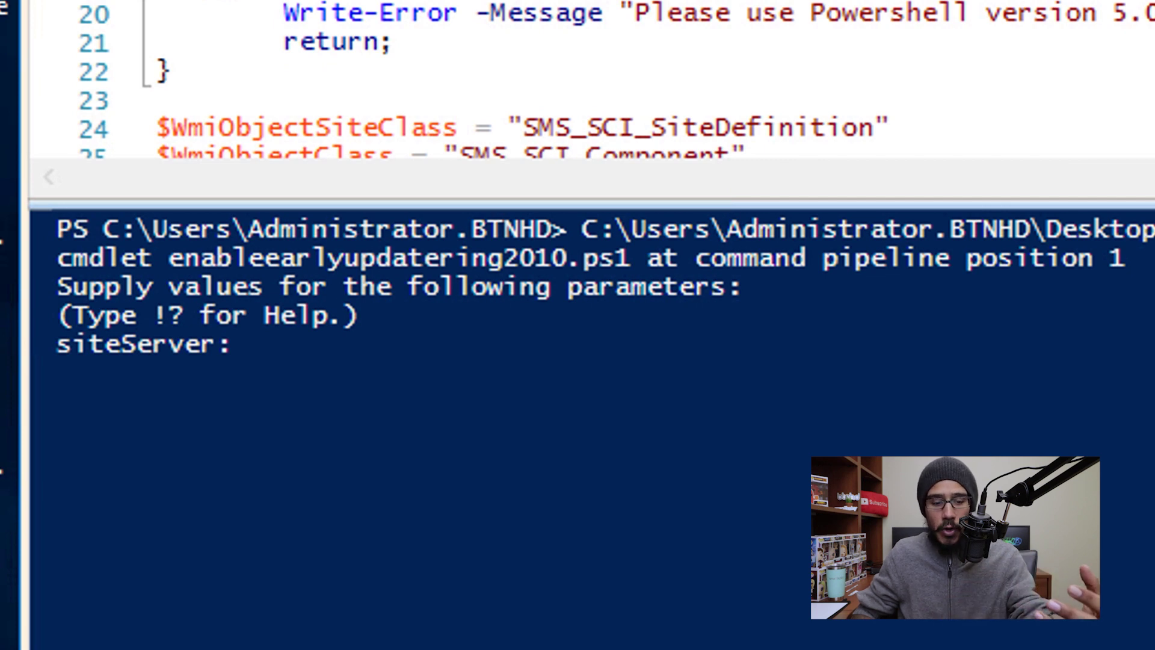
pyautogui.write('bj-sccm.btnhd.edu')
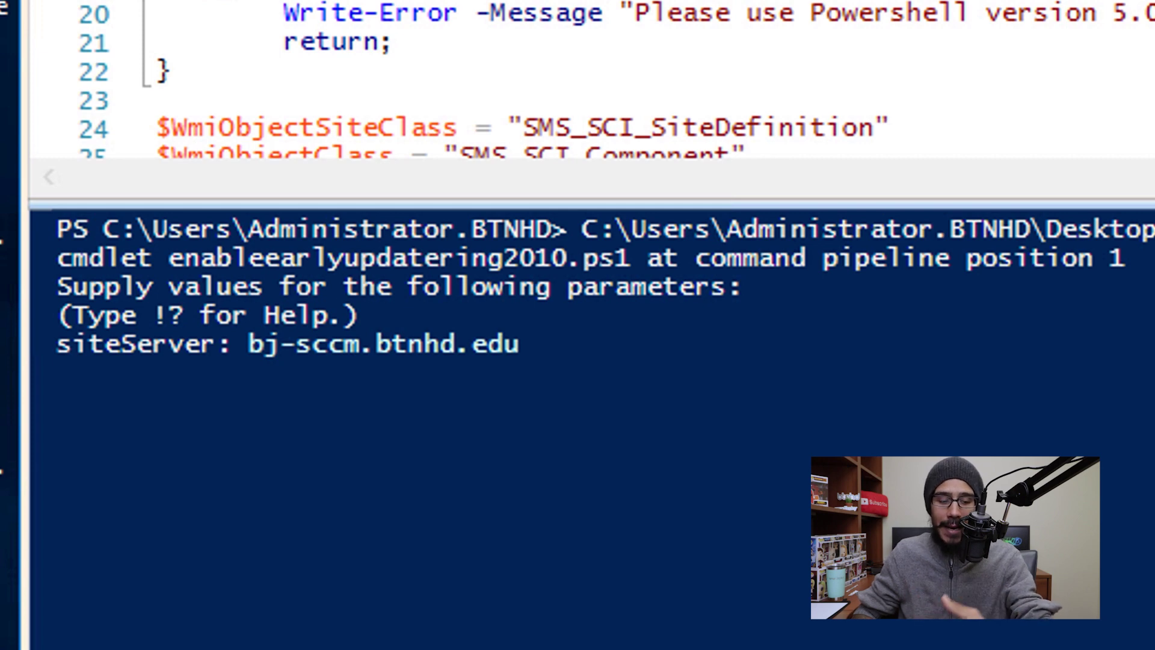
pyautogui.press('Return')
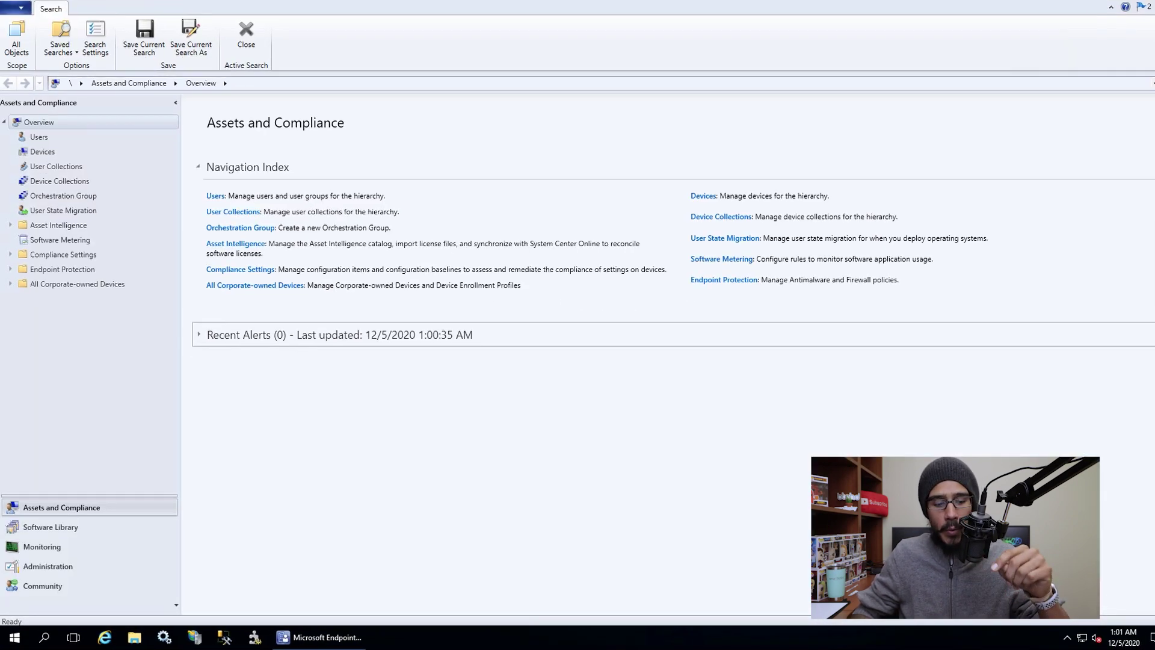
# In Administration > Updates and Servicing, choose Install Update Pack for Configuration Manager 2010.
pyautogui.click(47, 568)
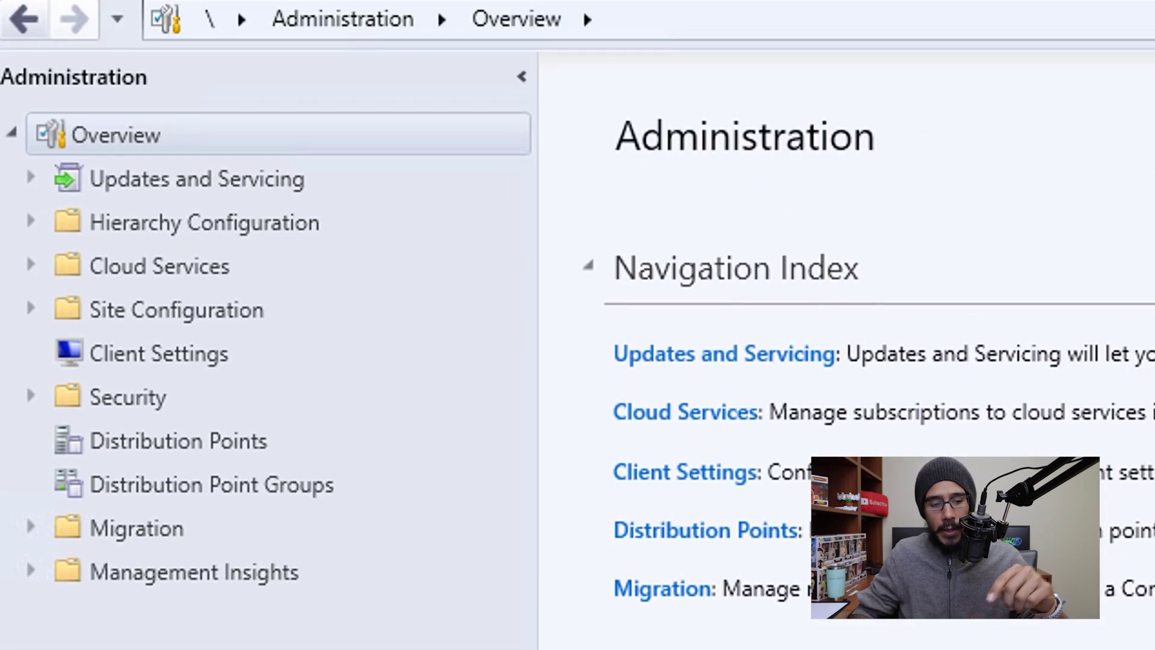
pyautogui.click(197, 179)
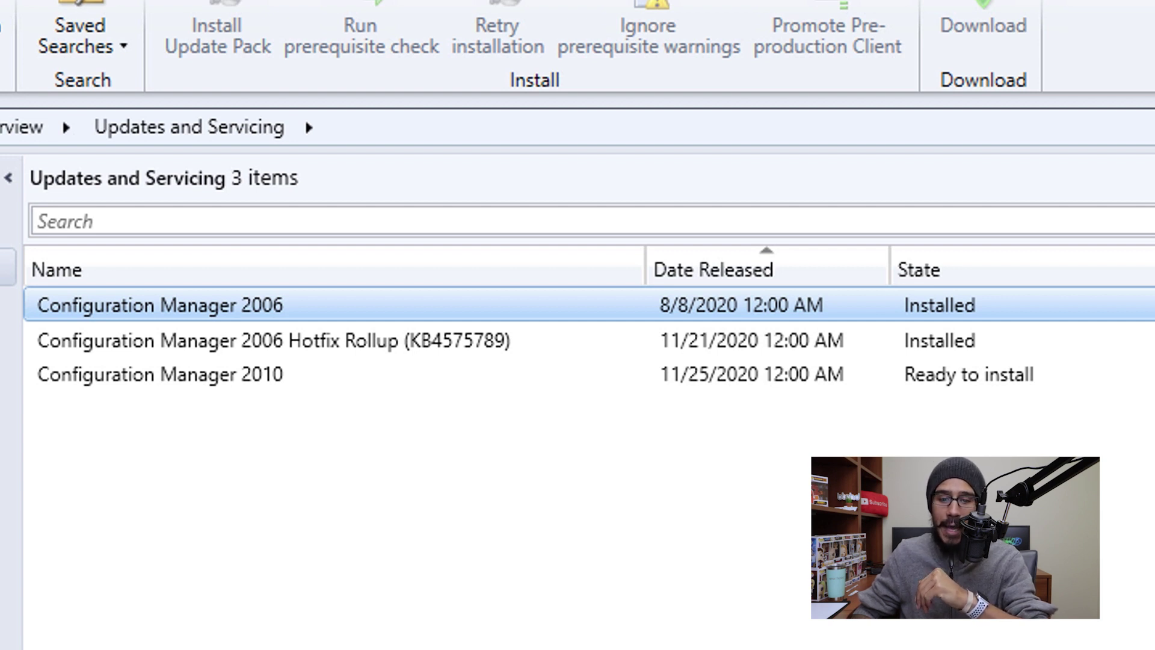
pyautogui.click(160, 374)
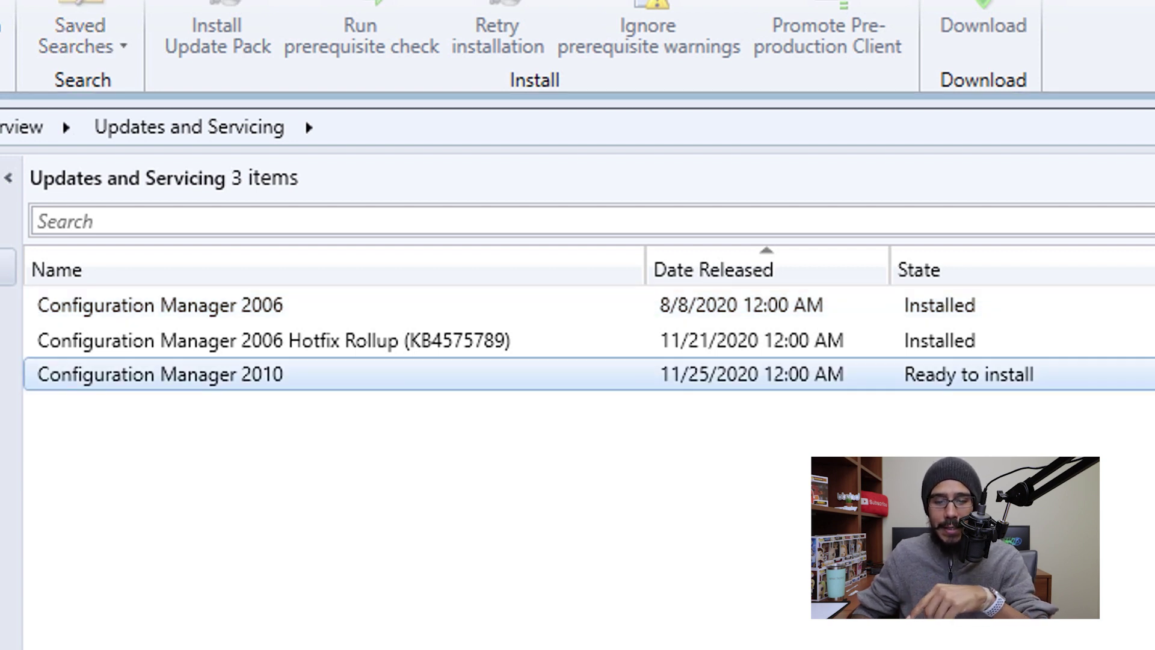
pyautogui.rightClick(563, 379)
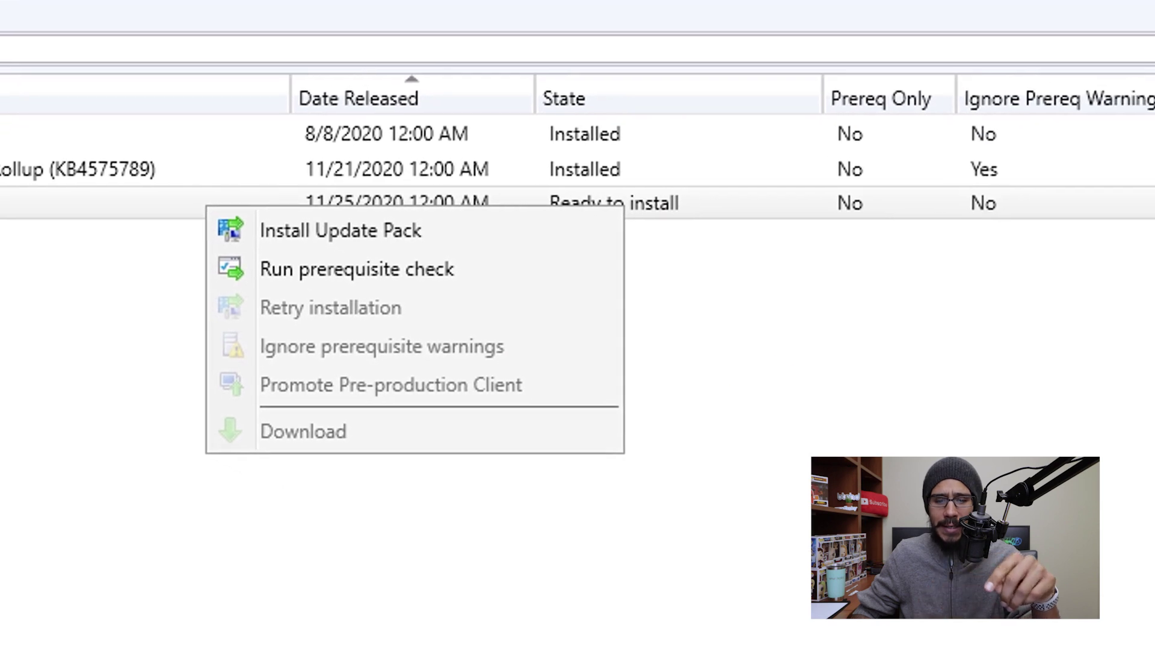
pyautogui.click(340, 230)
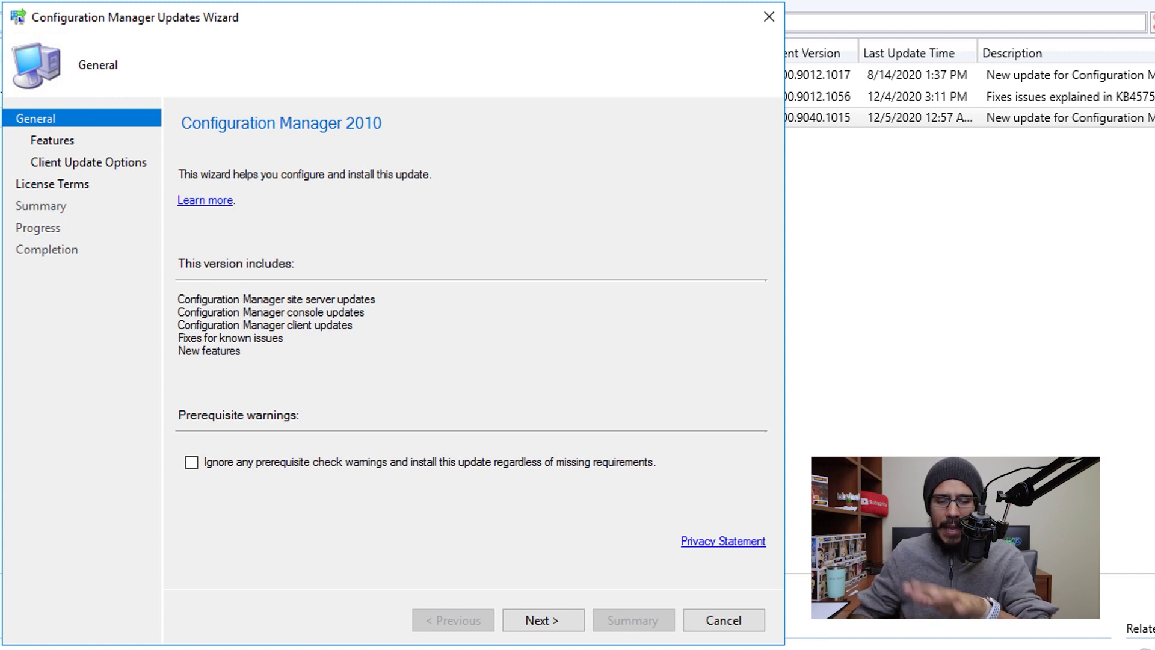
# Accept the license terms, keep default features and client options, and complete the Updates Wizard.
pyautogui.hotkey('alt', 'n')
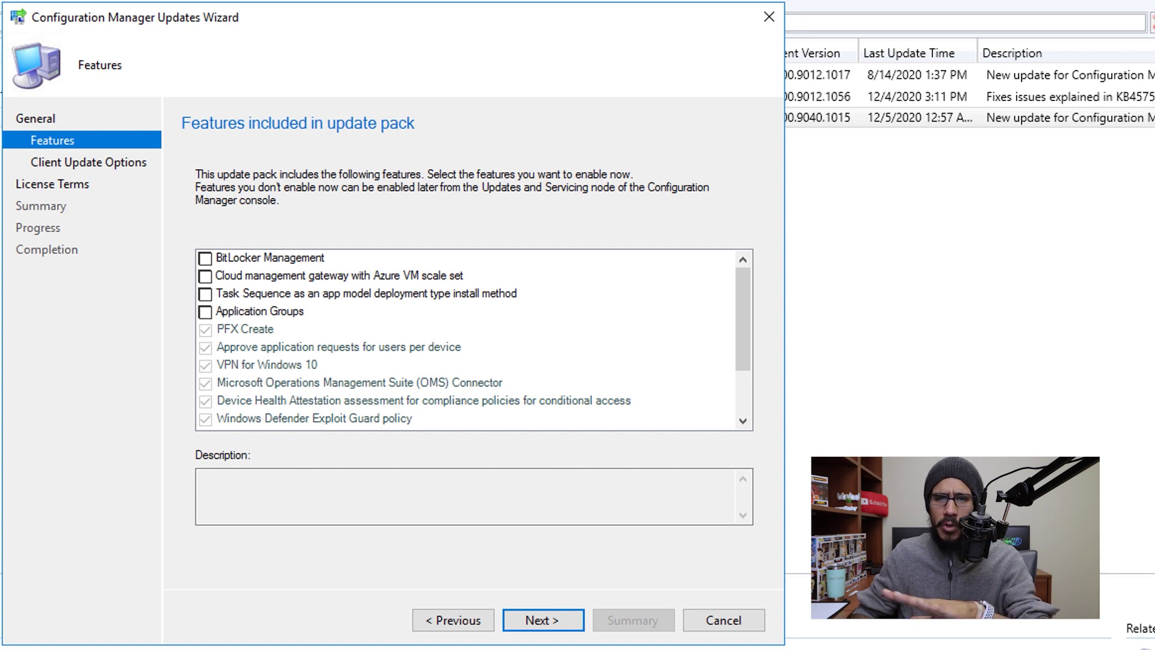
pyautogui.press('Return')
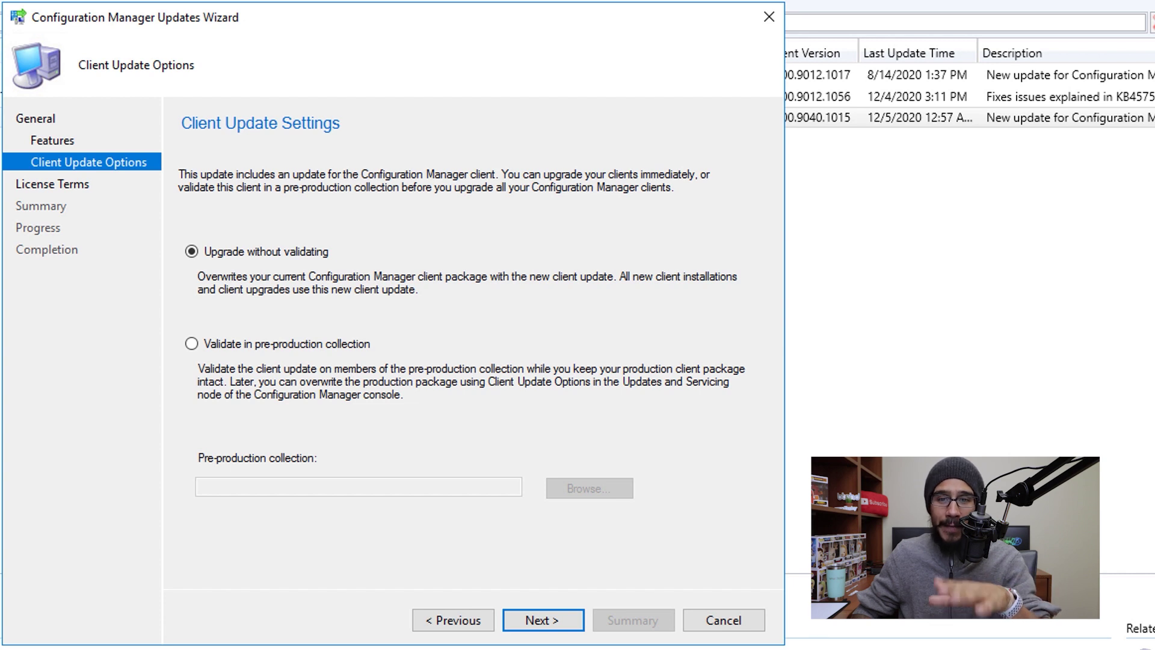
pyautogui.press('Return')
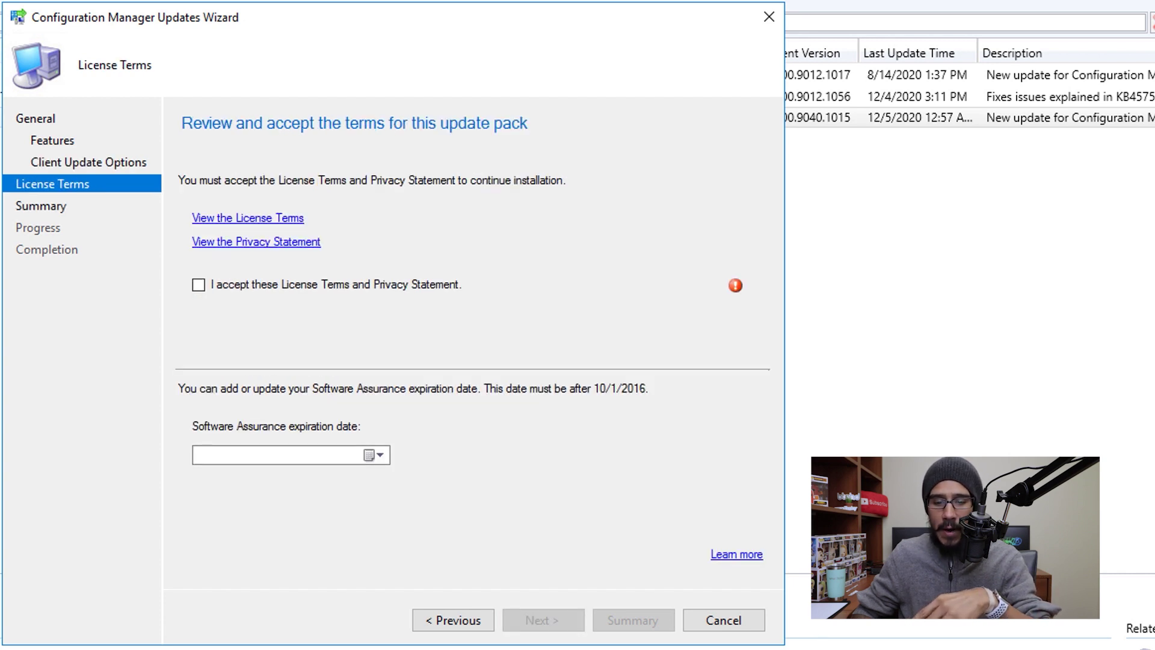
pyautogui.press('space')
pyautogui.press('Return')
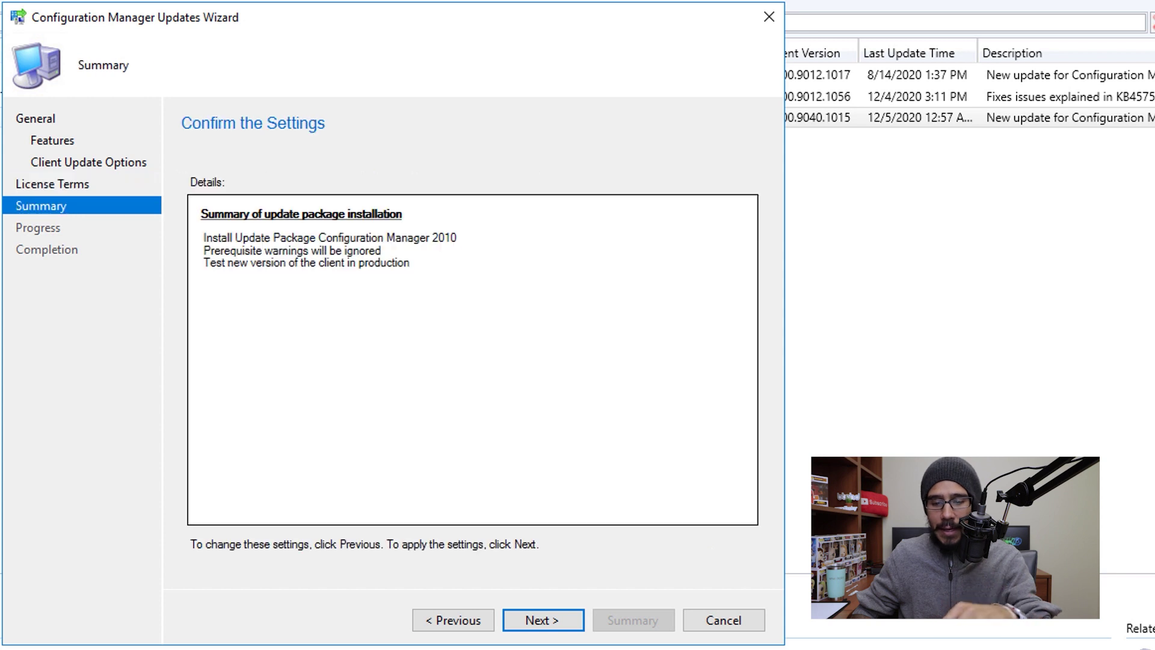
pyautogui.press('Return')
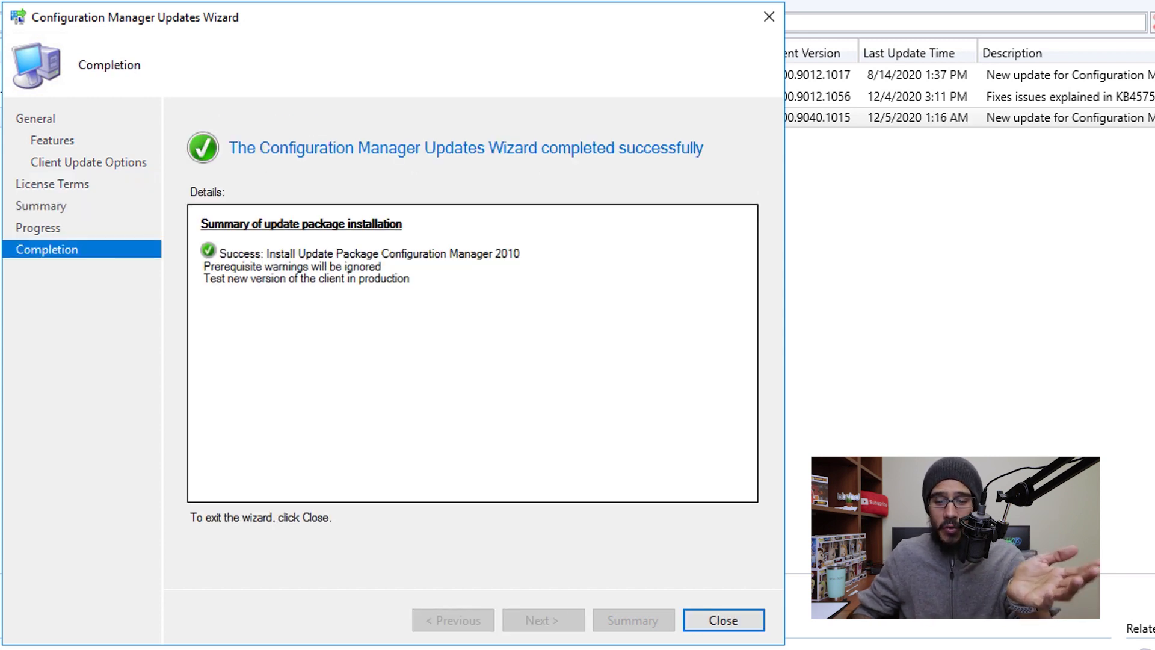
pyautogui.press('Return')
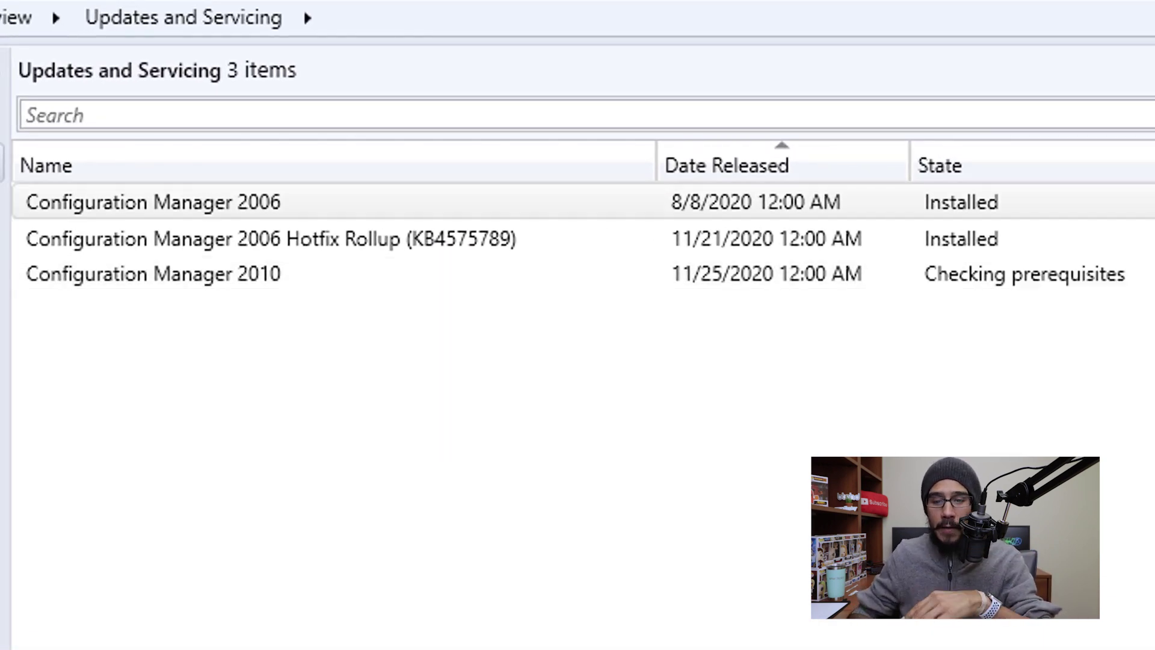
# Open the detailed Monitoring status of the Configuration Manager 2010 update installation.
pyautogui.click(577, 273)
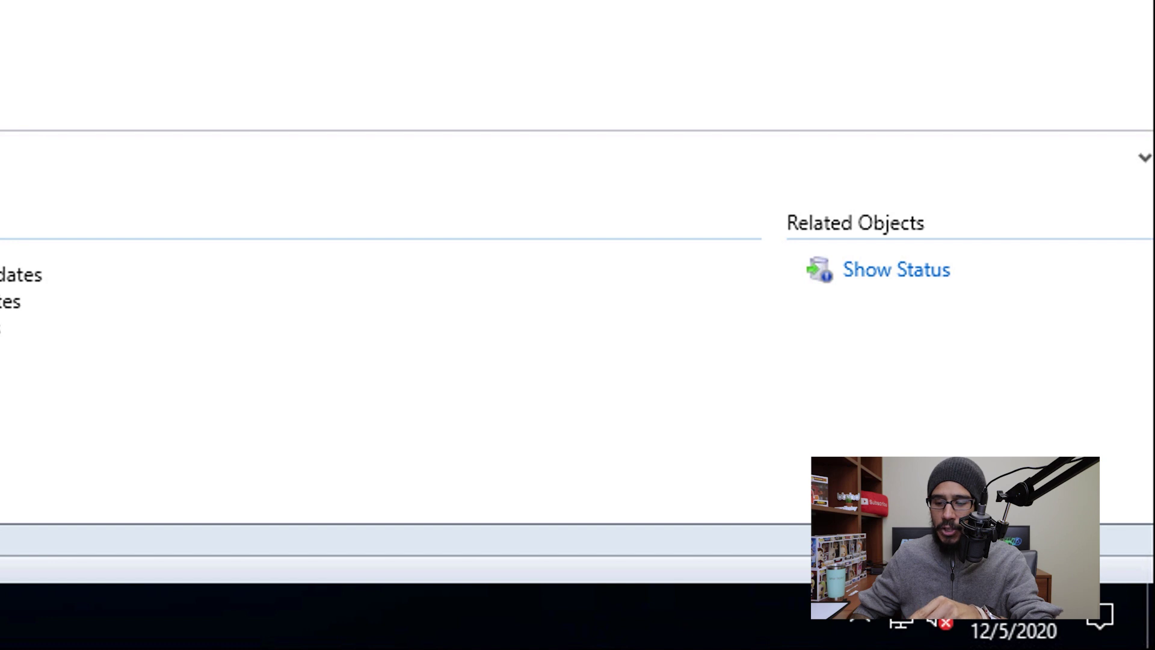
pyautogui.click(896, 270)
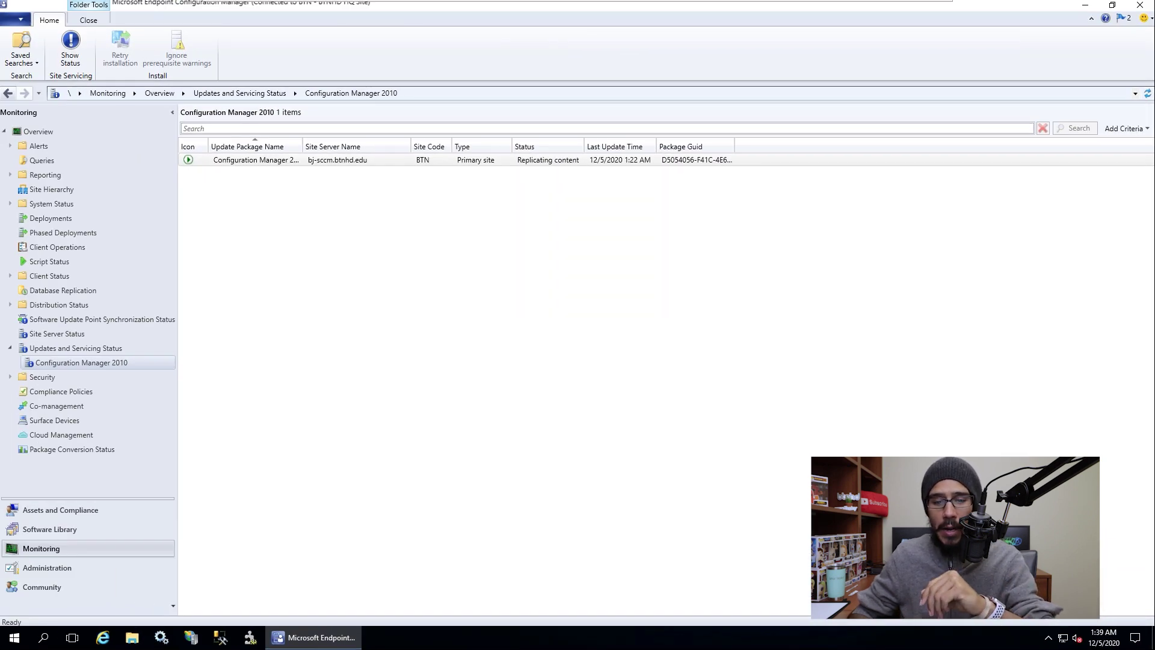
pyautogui.rightClick(392, 160)
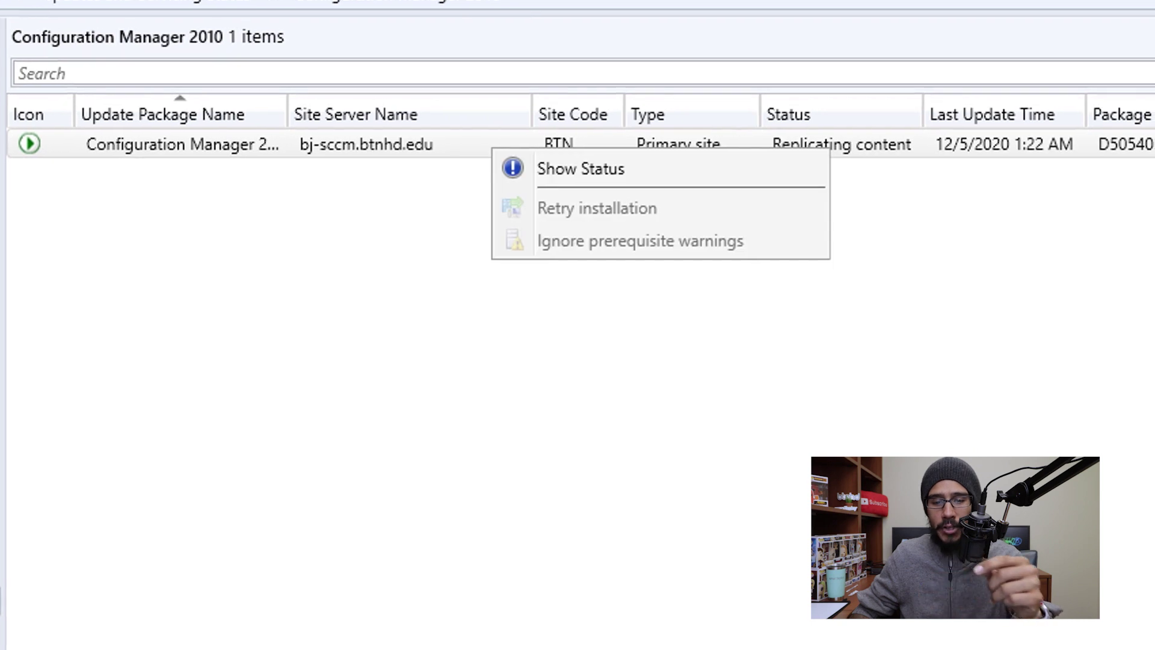
pyautogui.click(583, 168)
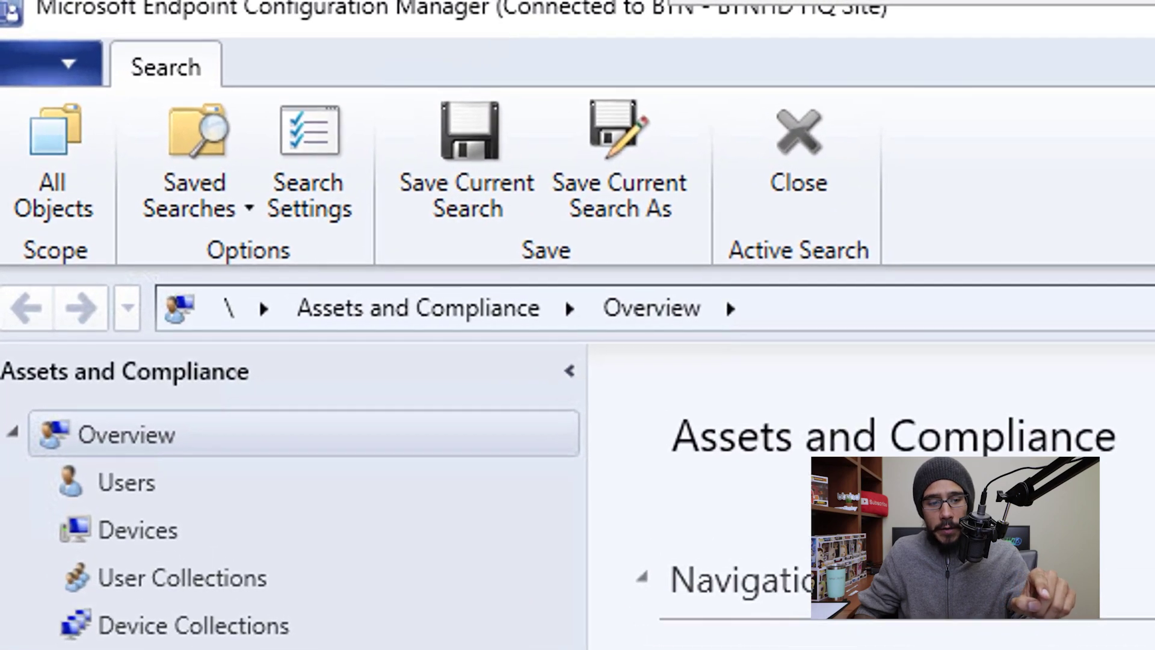
# Check About Configuration Manager showing Version 2010, console 5.2010.1093.1800.
pyautogui.click(20, 19)
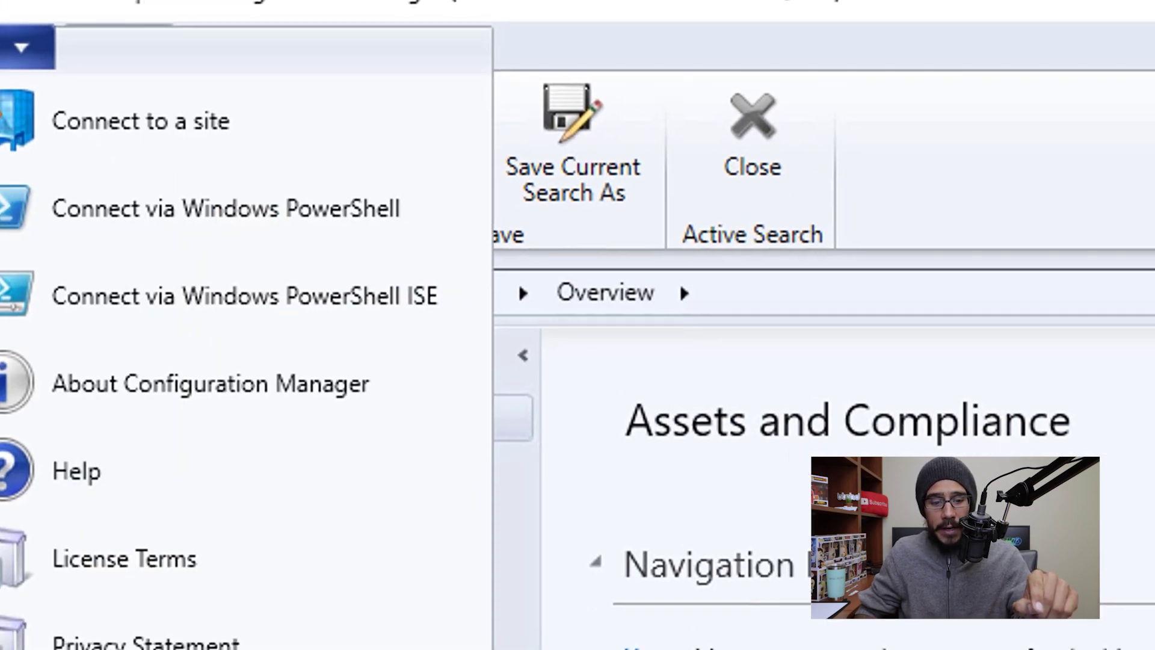
pyautogui.click(258, 400)
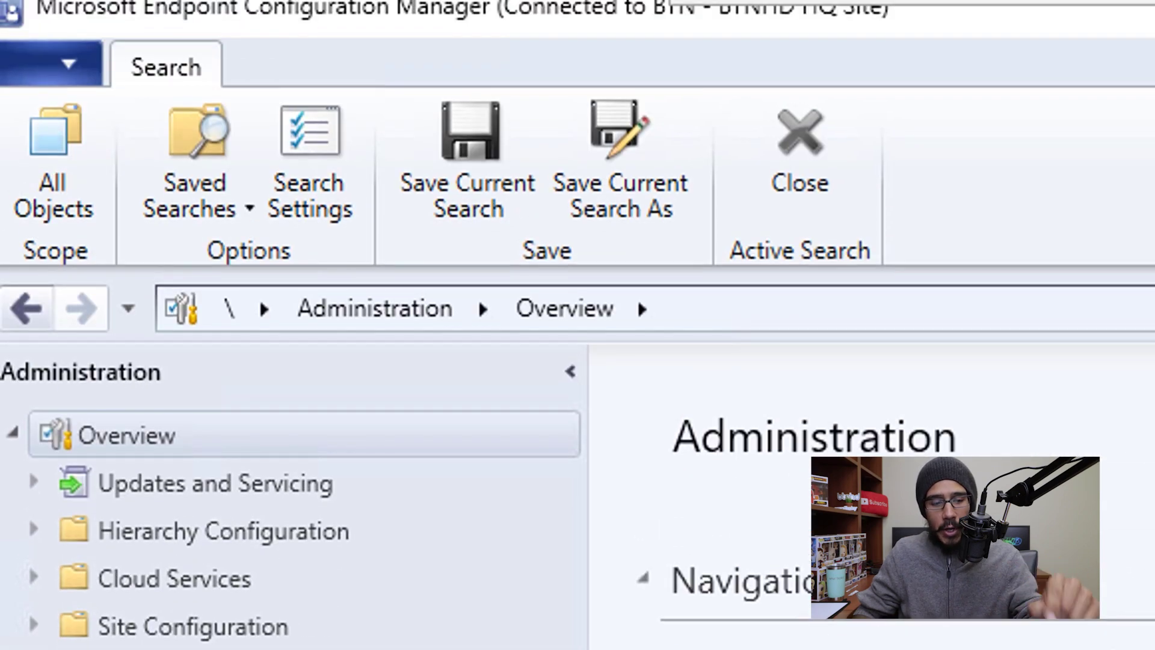
# Open Updates and Servicing to confirm Configuration Manager 2010 shows as Installed.
pyautogui.click(214, 479)
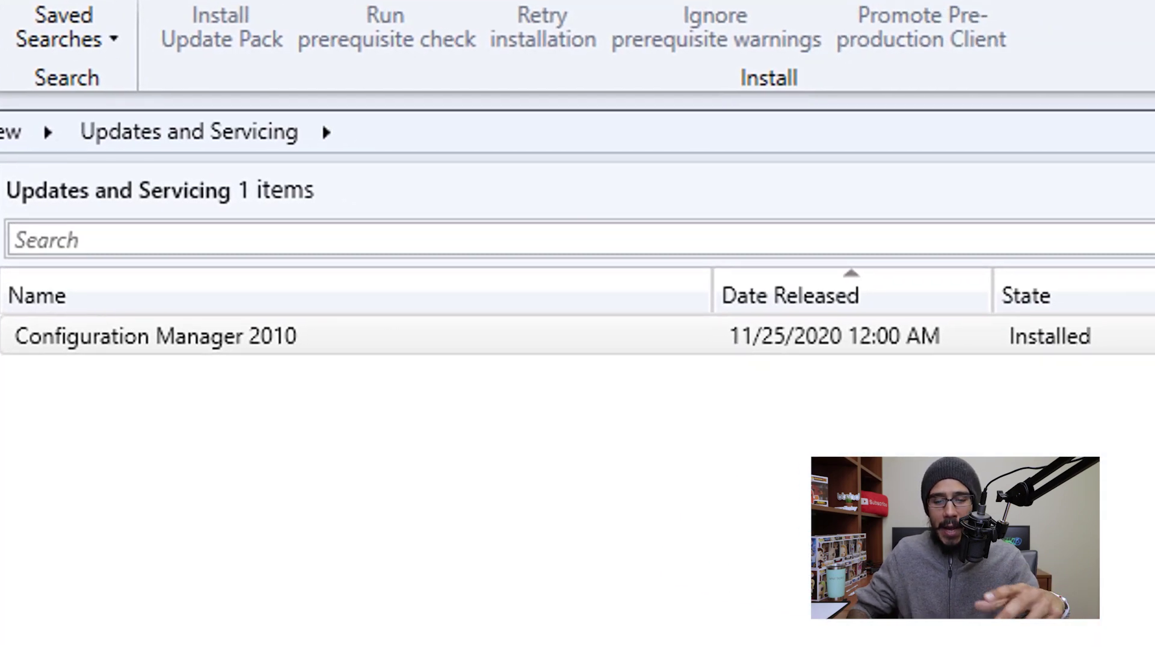